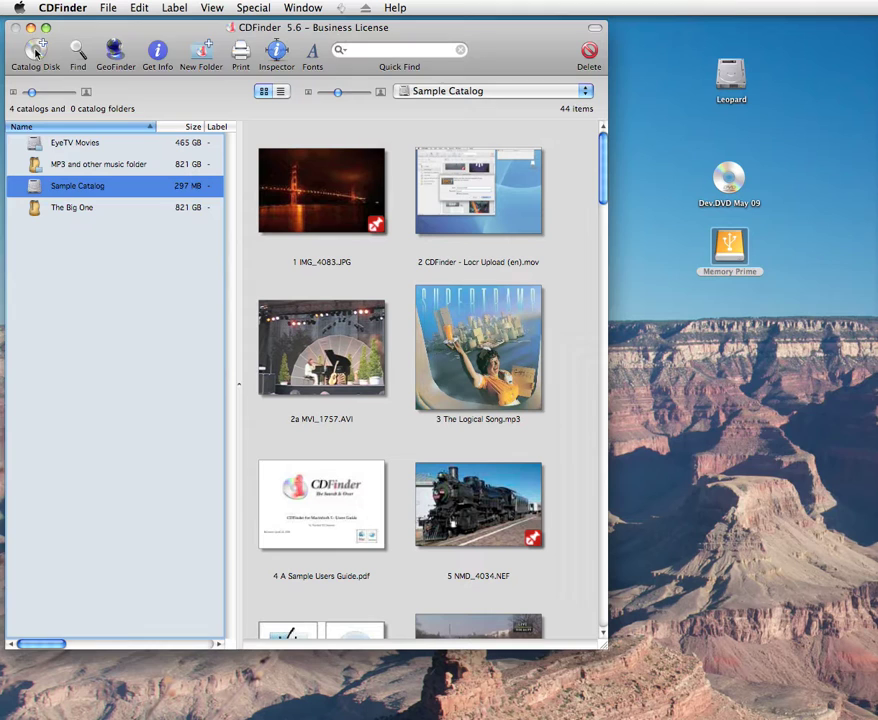
Start a whole-disk catalog of the Memory Prime volume, then cancel it while it runs
click(35, 50)
drag(823, 226, 329, 155)
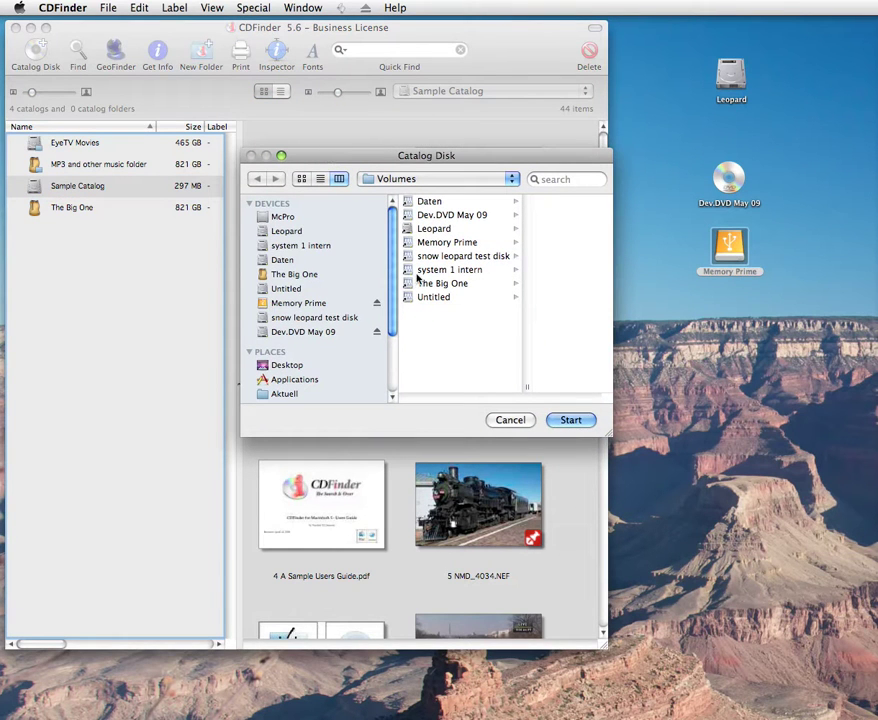
click(440, 243)
click(571, 421)
click(265, 199)
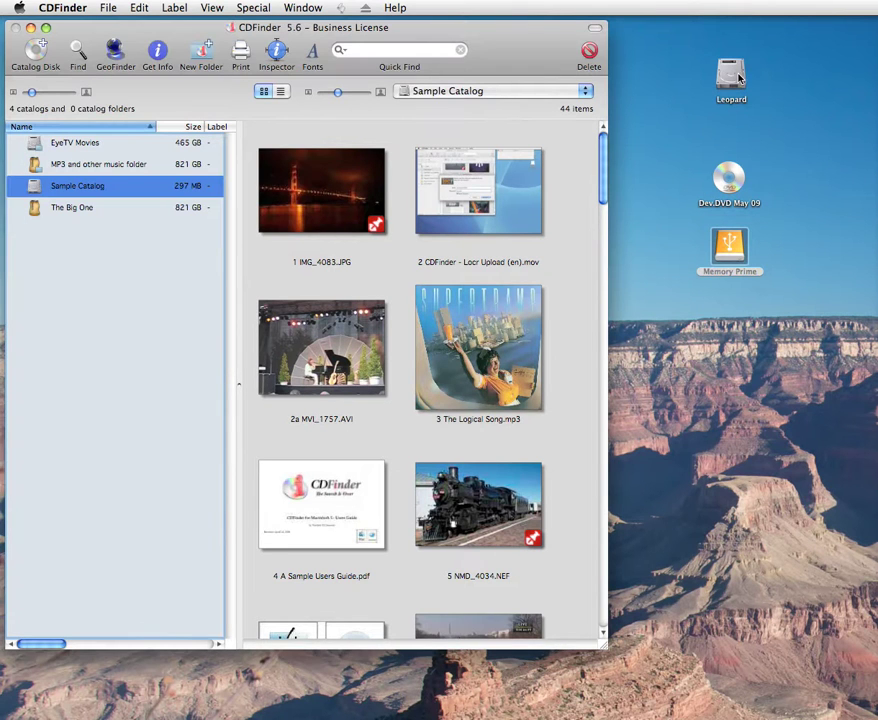
drag(730, 75, 153, 275)
click(283, 217)
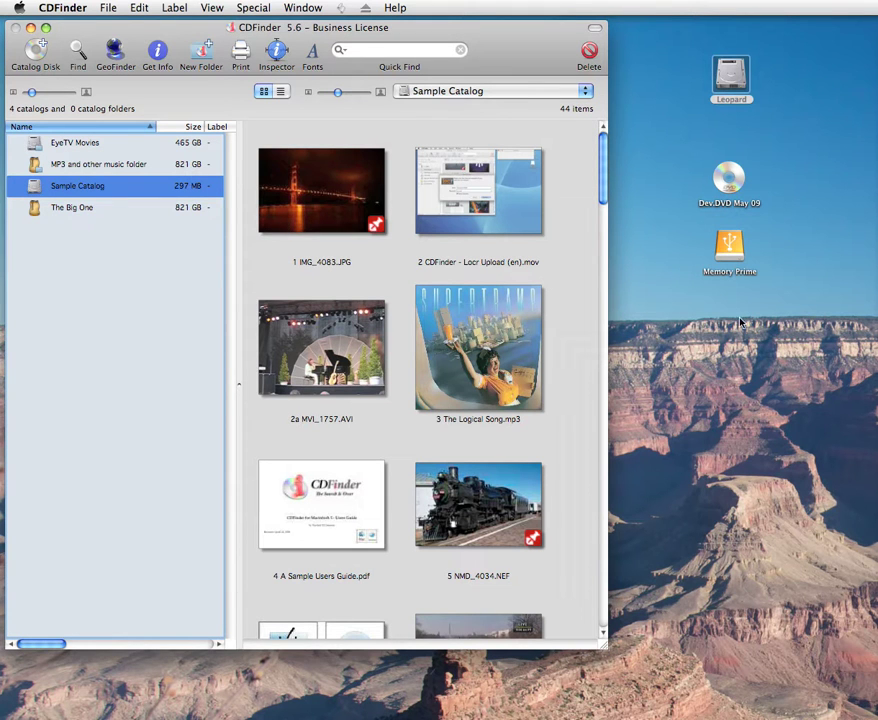
Drag the Movies Memory Prime folder from the Memory Prime Finder window into CDFinder, then cancel cataloging
double_click(727, 252)
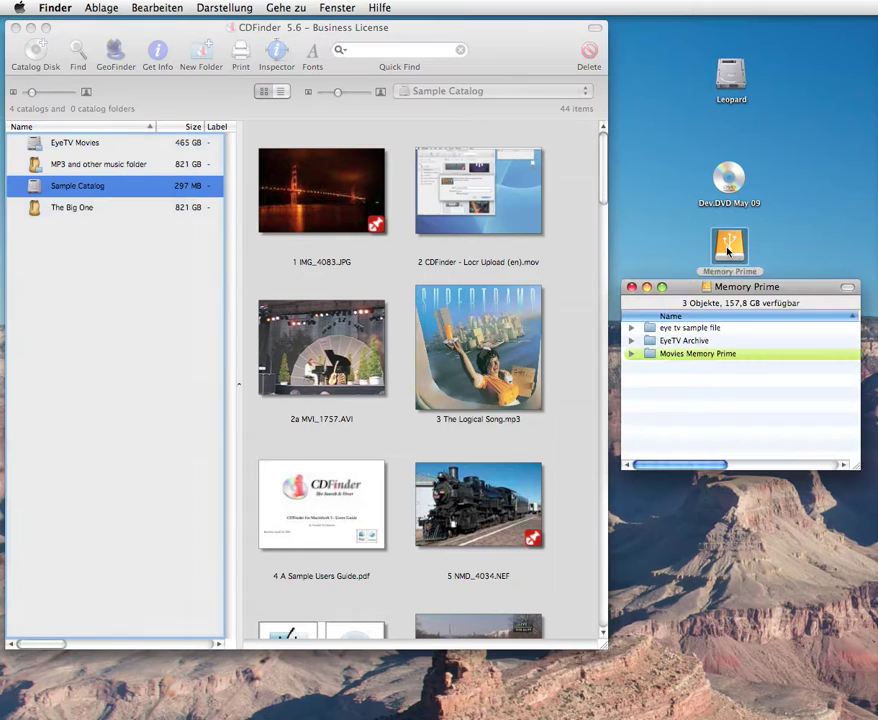
click(650, 356)
drag(650, 356, 157, 310)
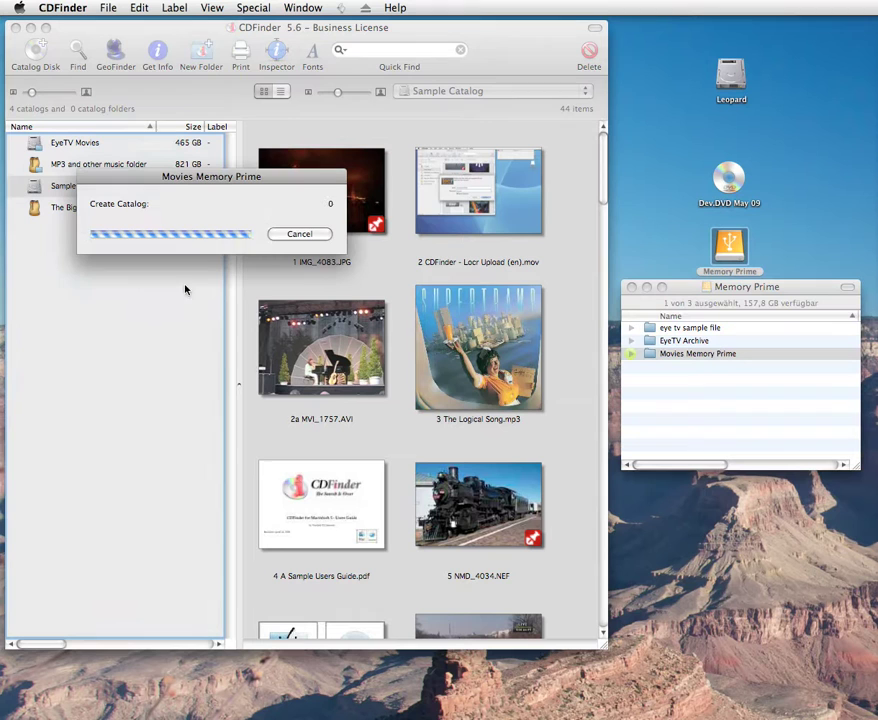
click(300, 234)
click(106, 7)
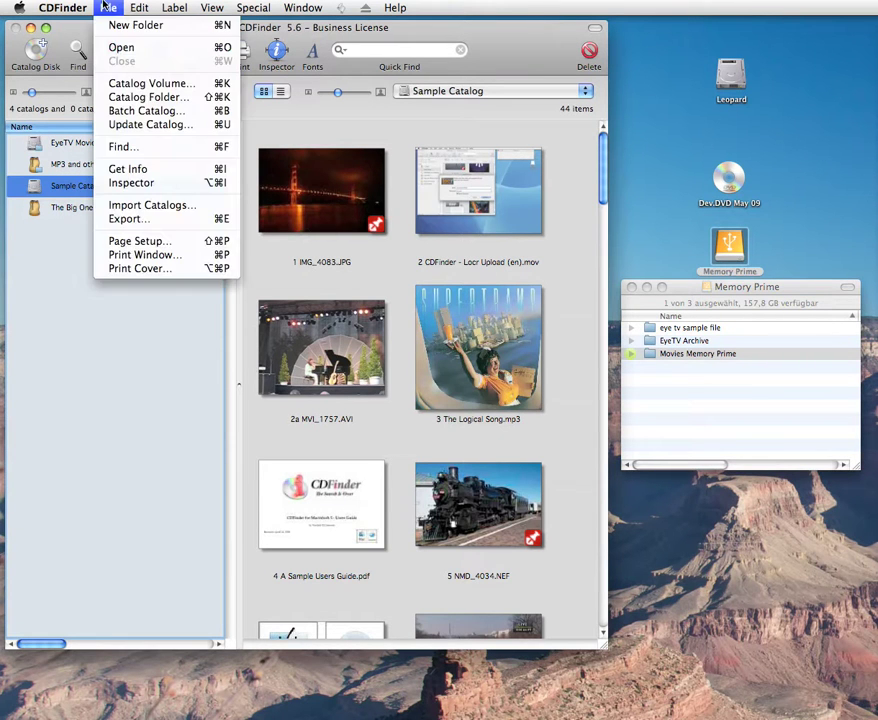
Start and cancel a Catalog Folder run on Movies Memory Prime, then inspect 1 IMG_4083.JPG
click(155, 98)
drag(857, 238, 372, 168)
click(538, 243)
click(568, 432)
click(329, 250)
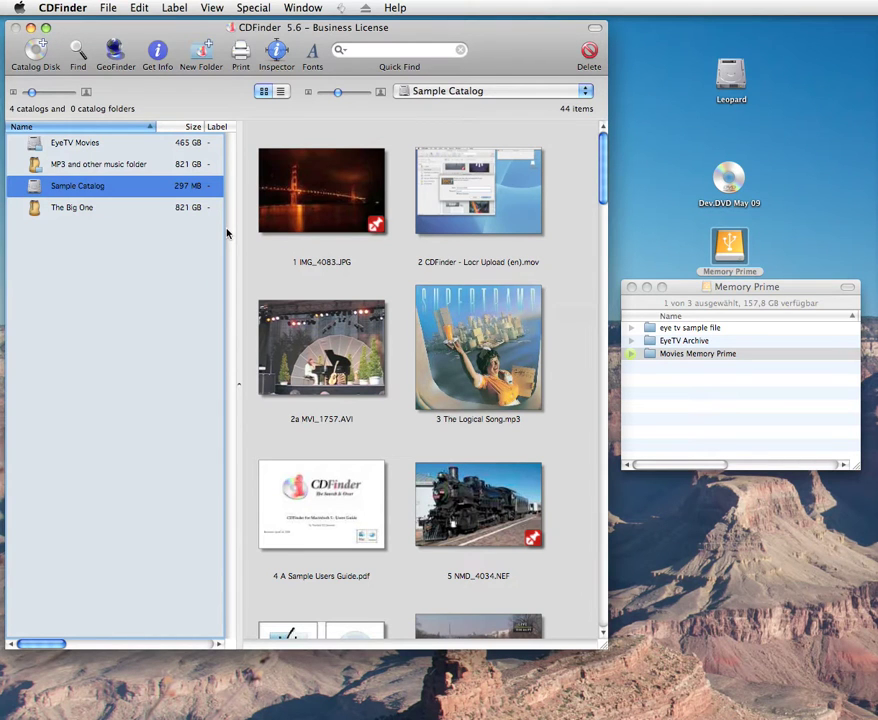
click(272, 55)
click(320, 225)
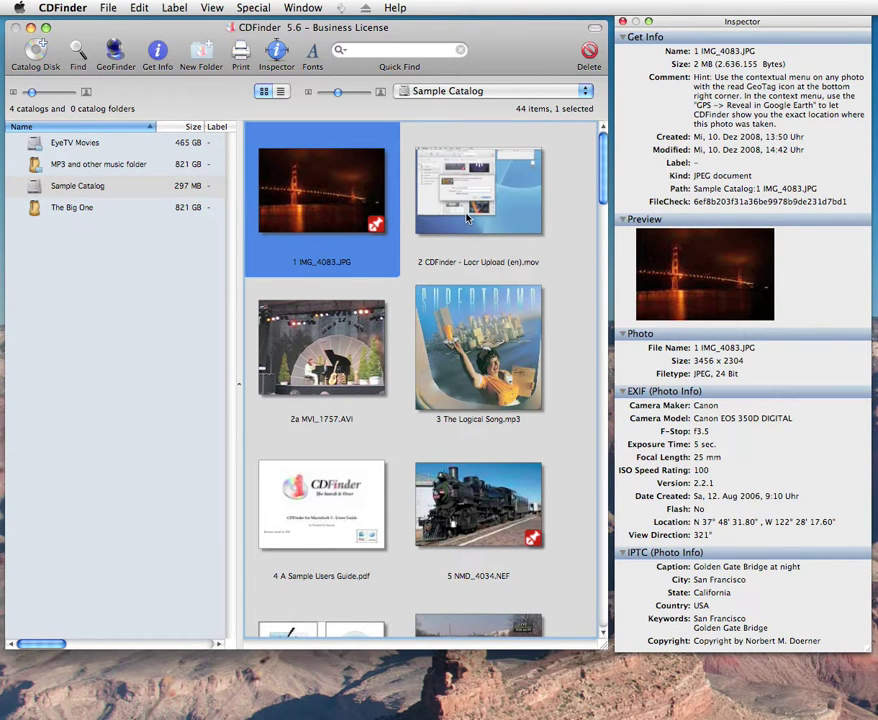
View Inspector details for 3 The Logical Song.mp3 and 2a MVI_1757.AVI, then close the Inspector
click(468, 329)
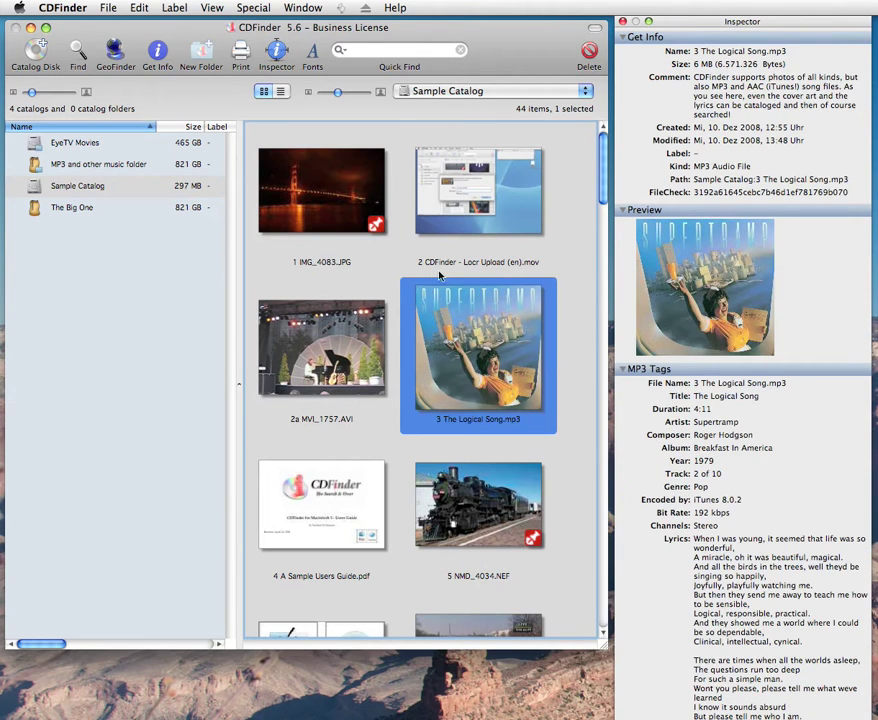
click(343, 368)
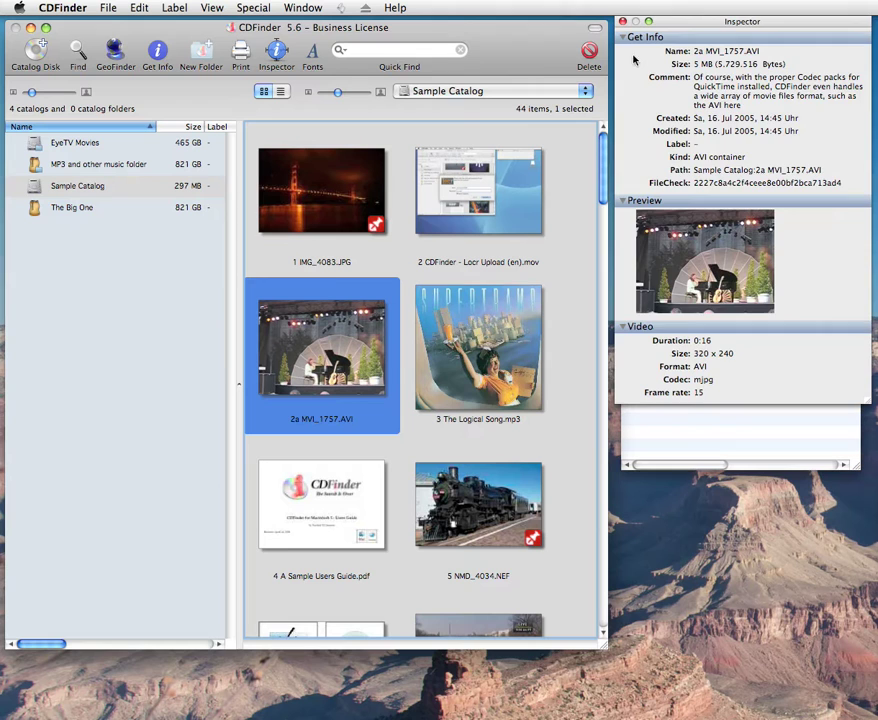
click(622, 21)
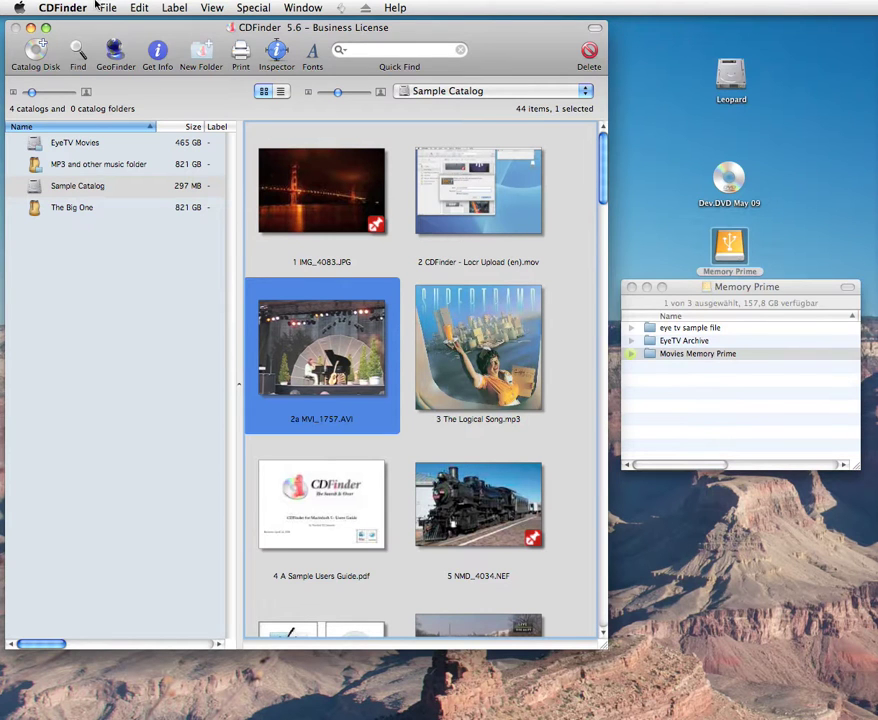
Show the Cataloging preferences and keep photo and video preview sizes at 160 pixels
click(63, 6)
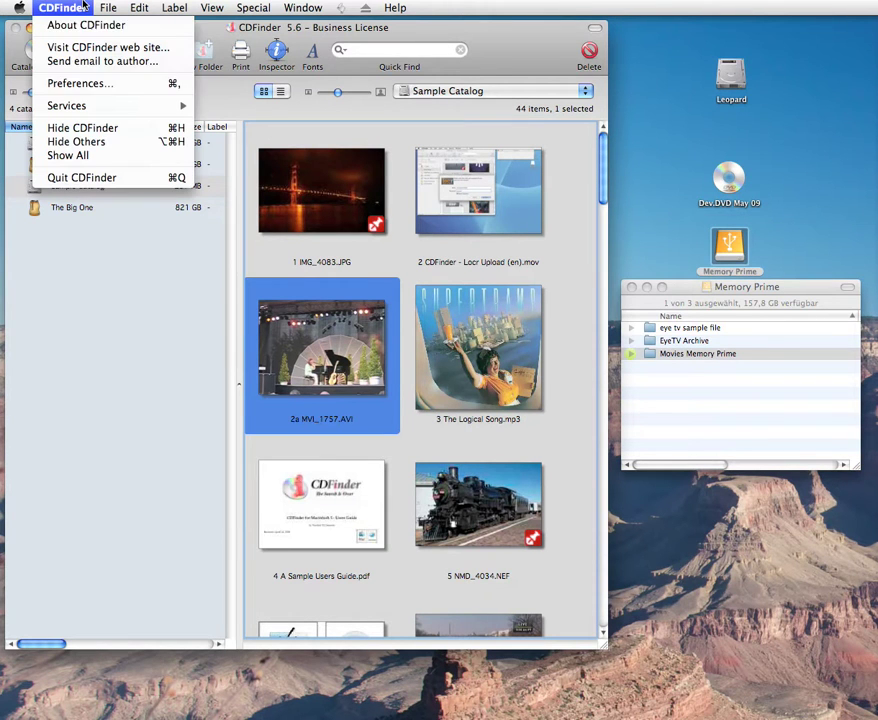
click(115, 83)
click(356, 122)
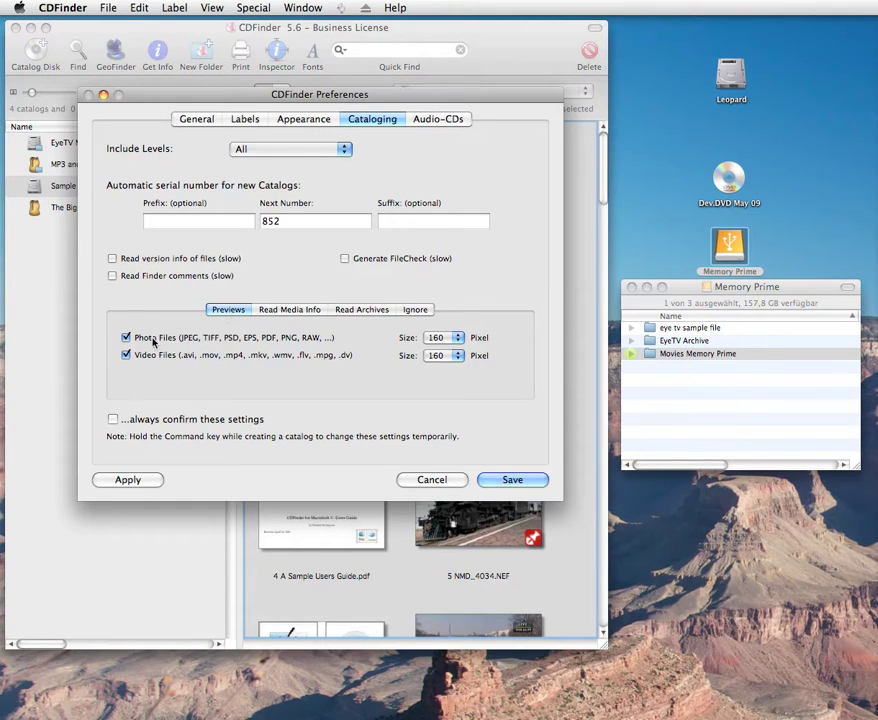
click(445, 337)
click(448, 337)
click(440, 358)
click(441, 360)
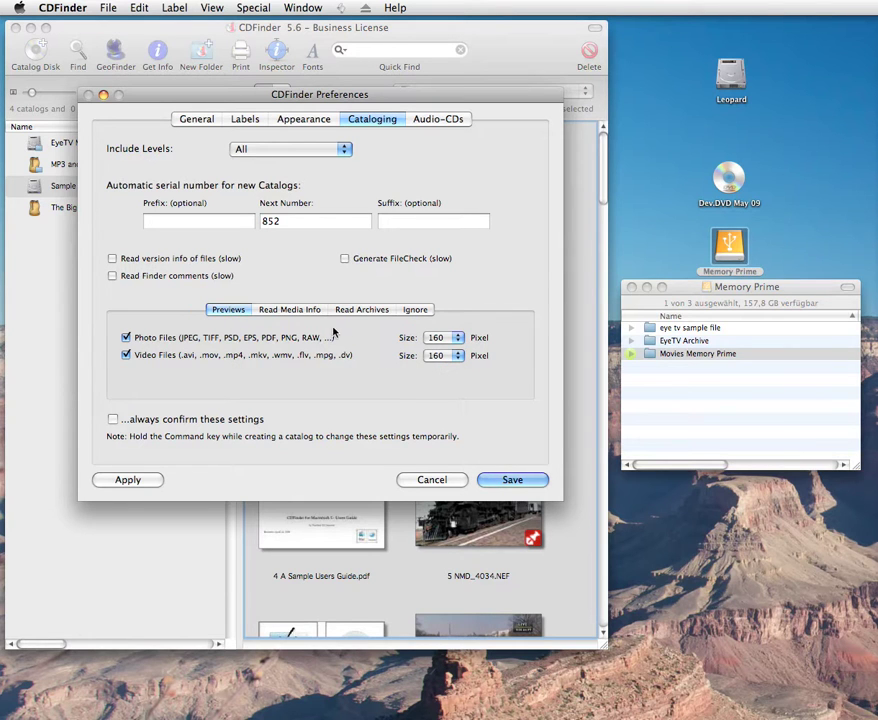
Enable reading video metadata, .rar archives and disk images (.dmg, .img, .cdr, .iso) when cataloging
click(294, 312)
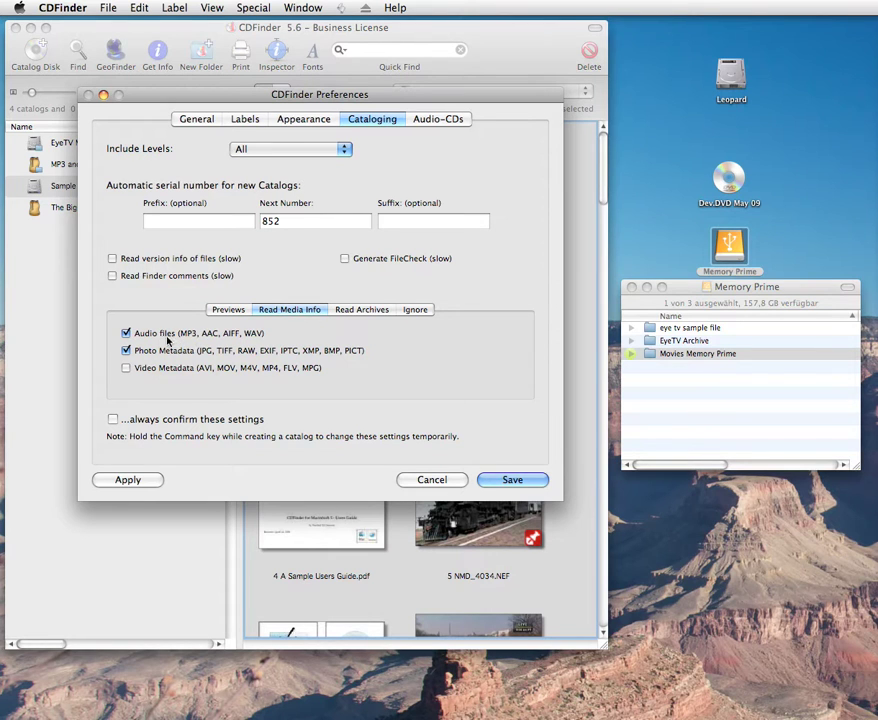
click(161, 369)
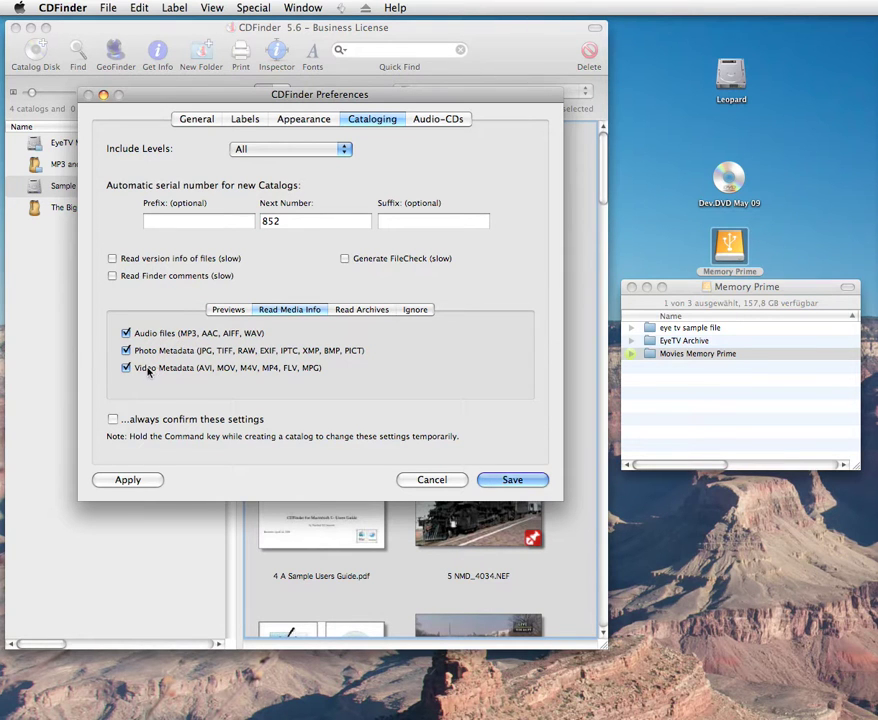
click(364, 310)
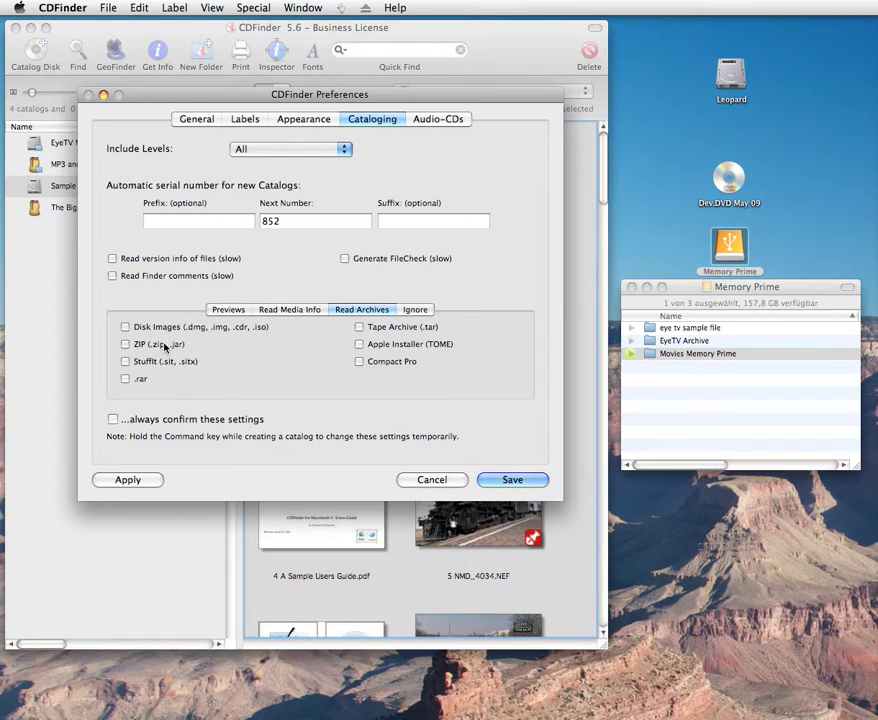
click(125, 379)
click(187, 332)
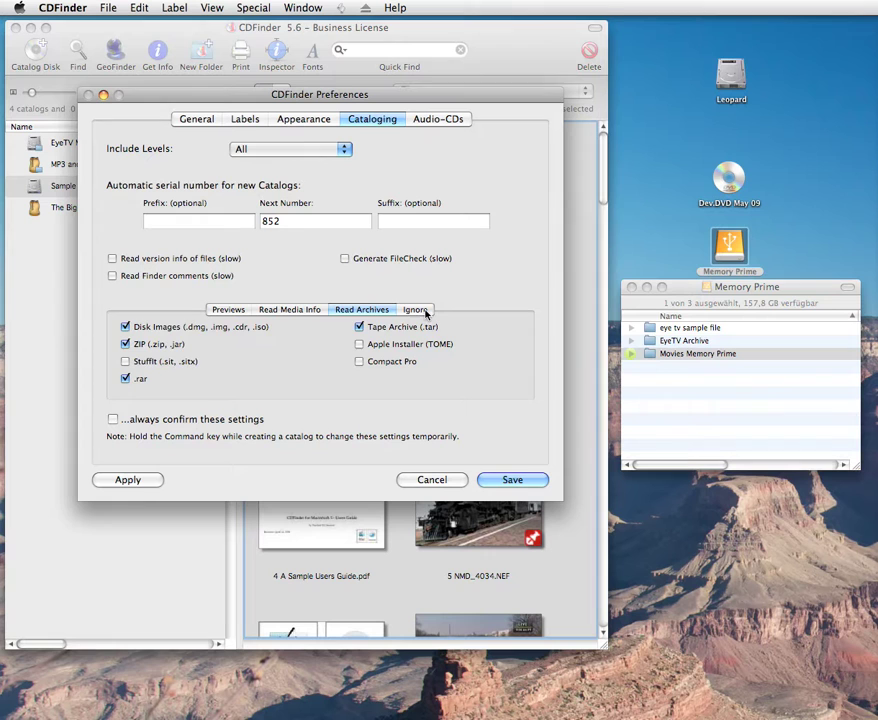
In the Ignore options, keep icon files ignored but untick Alias files
click(415, 310)
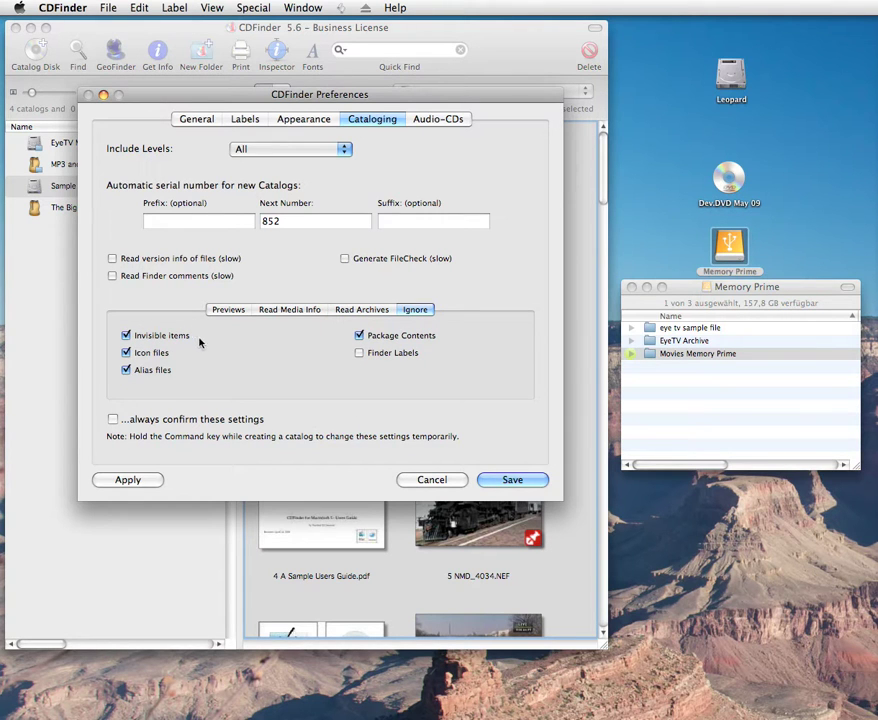
click(147, 353)
click(148, 355)
click(148, 369)
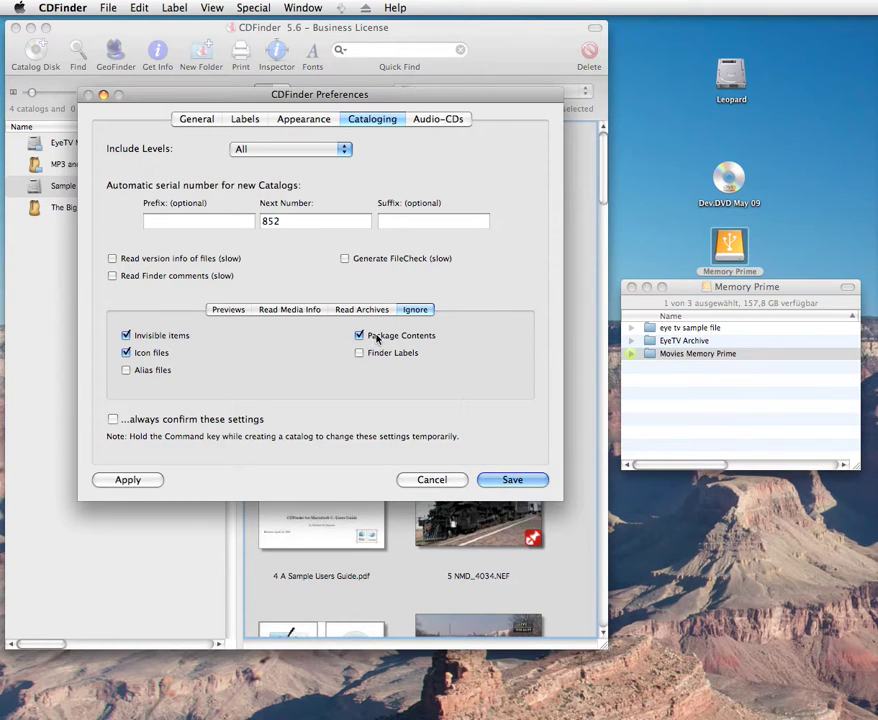
Tick Read version info, Read Finder comments and Generate FileCheck, with next serial number 852
click(228, 309)
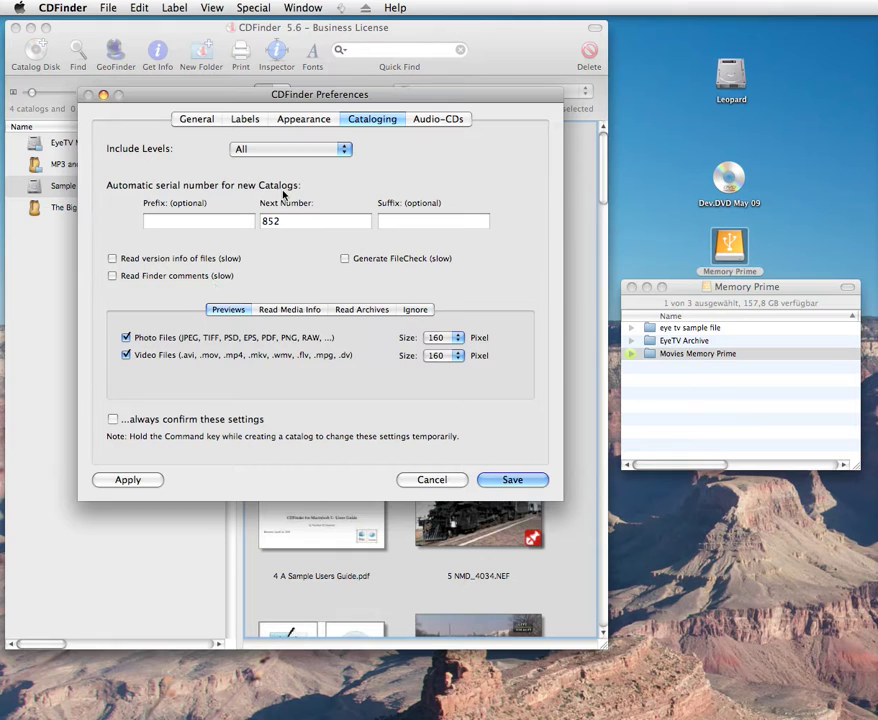
click(310, 224)
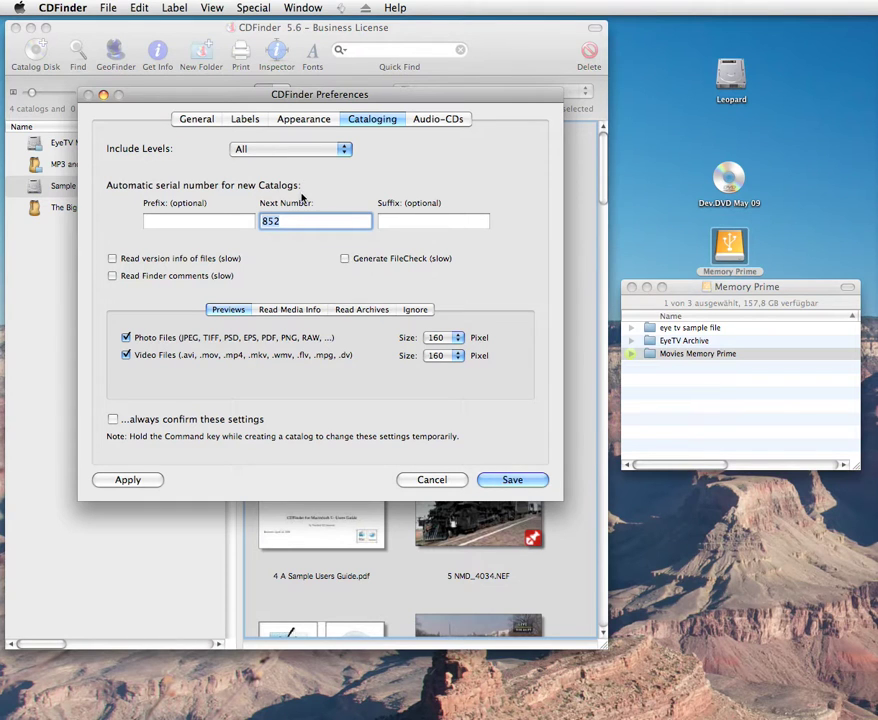
click(155, 261)
click(131, 276)
click(400, 259)
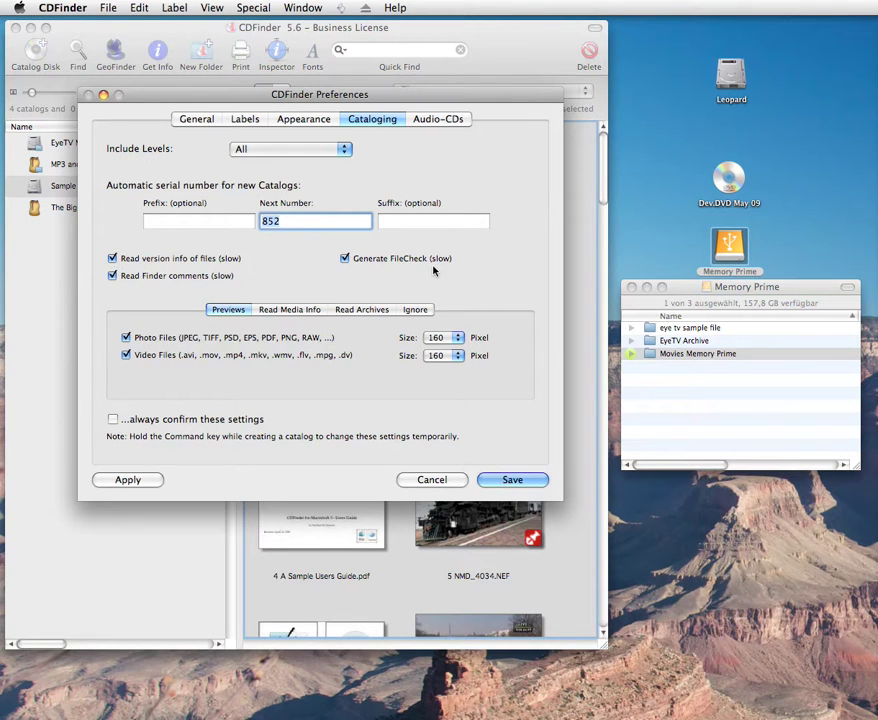
Leave Include Levels at All and turn on '...always confirm these settings'
click(262, 149)
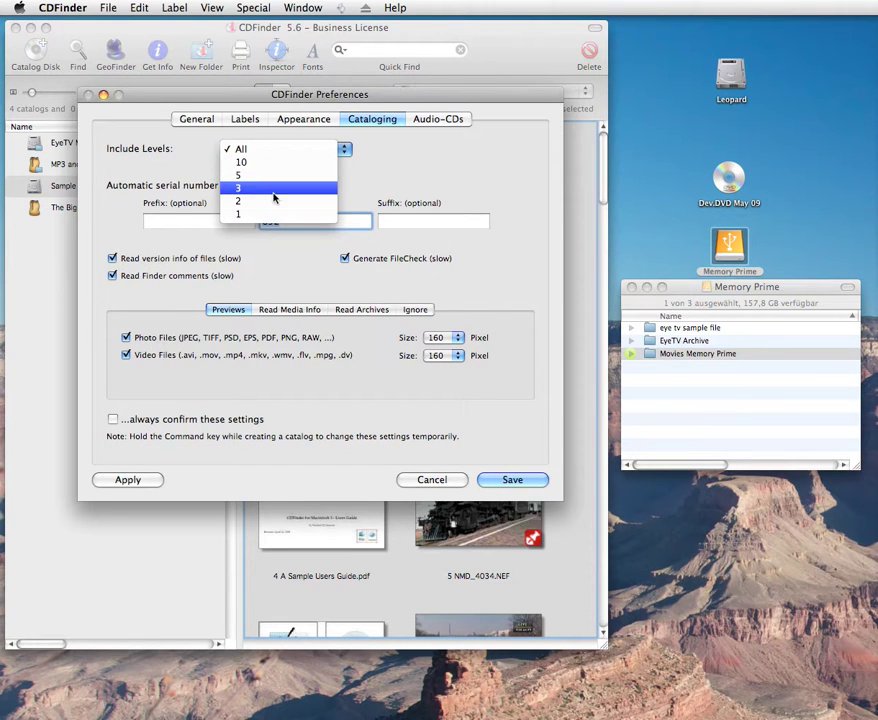
click(274, 201)
click(274, 151)
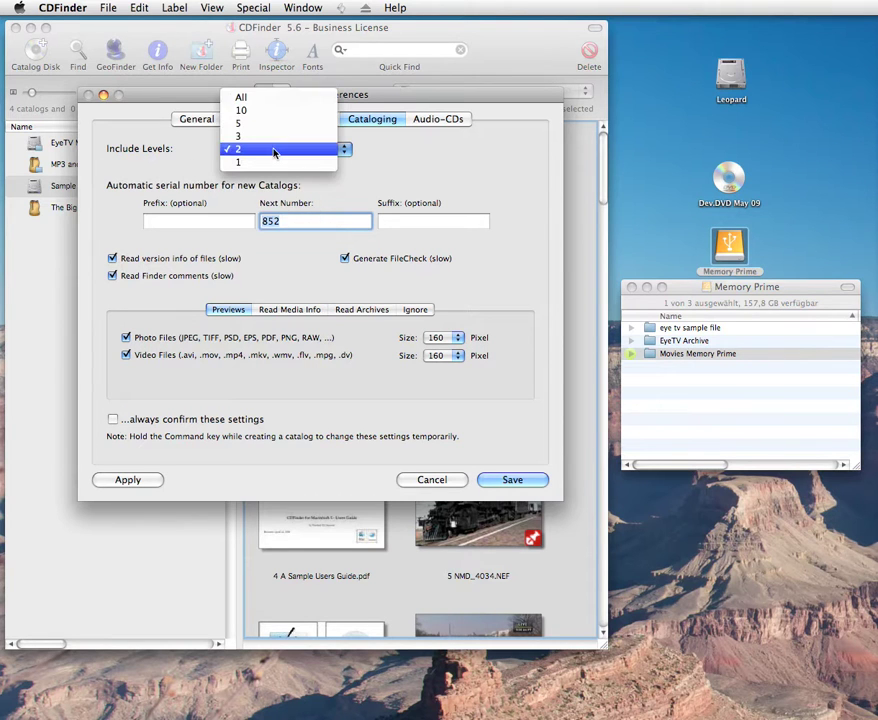
click(276, 95)
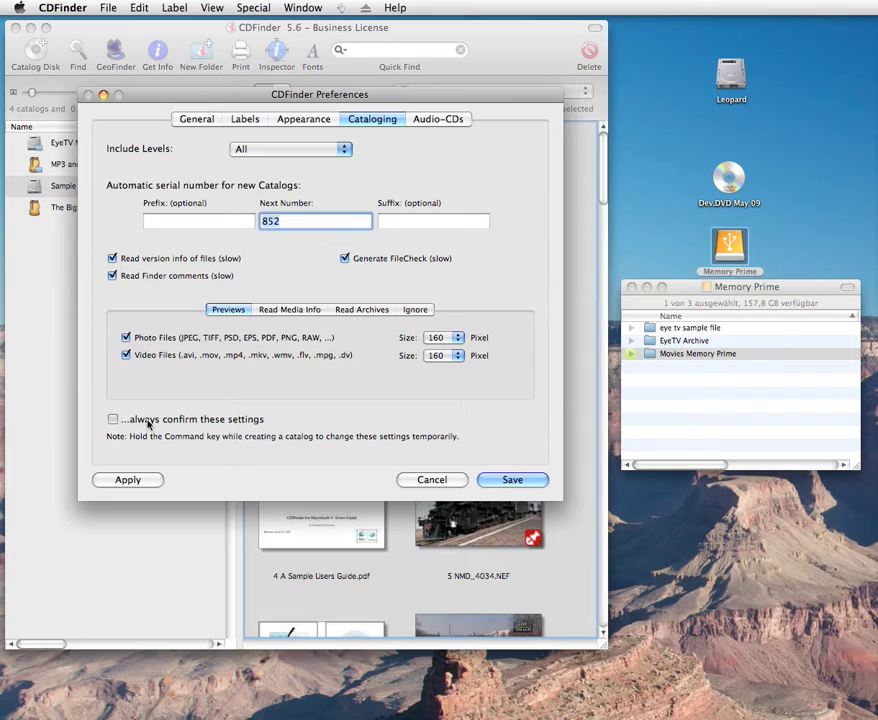
click(148, 421)
Cancel Preferences, drop Movies Memory Prime onto the catalogs, review its Cataloging Settings tabs, then cancel
click(419, 484)
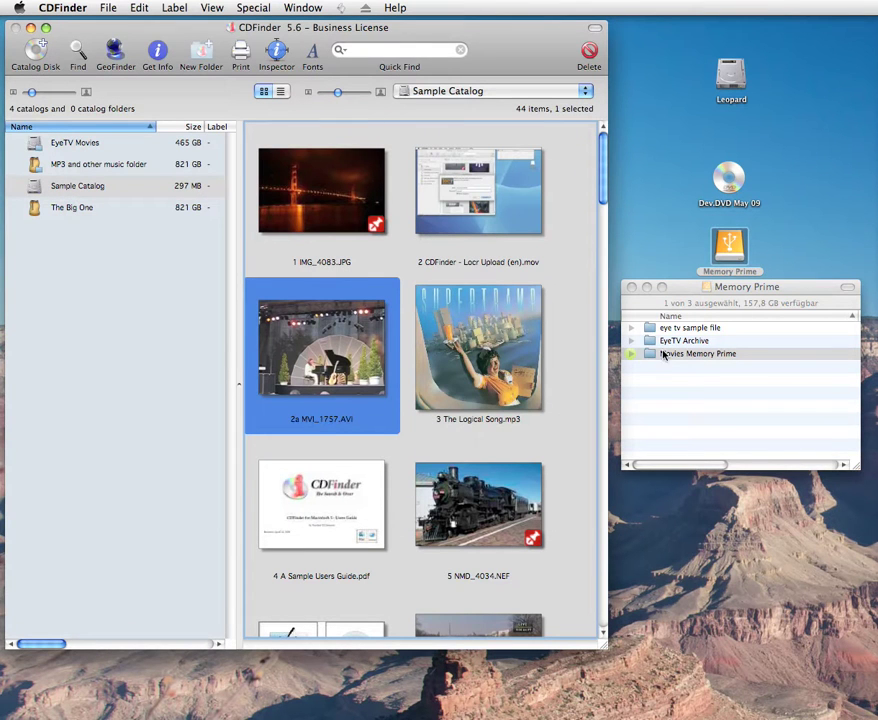
drag(663, 355, 171, 314)
drag(166, 313, 165, 310)
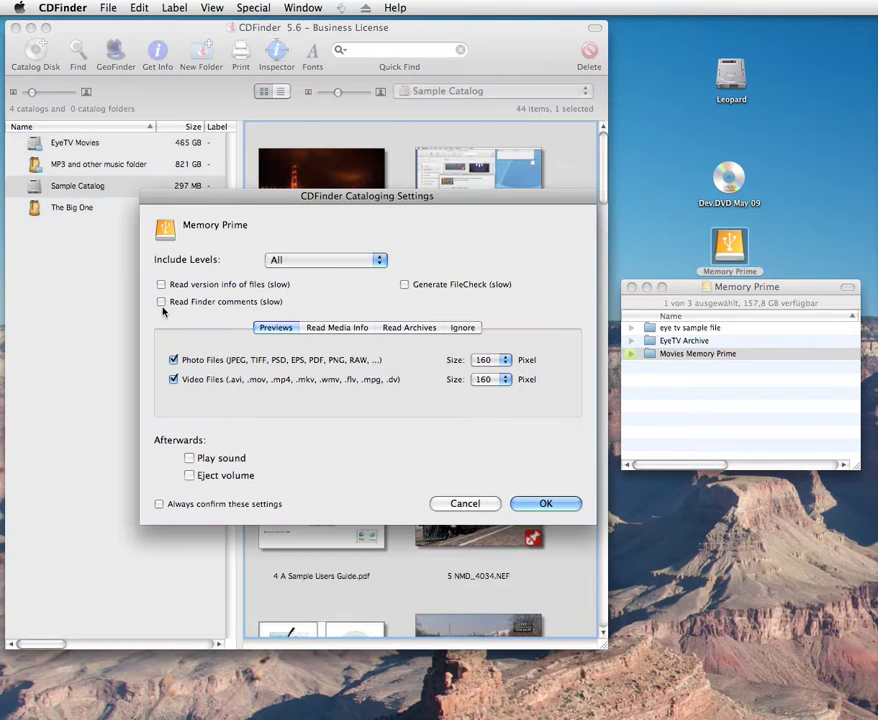
click(360, 327)
click(413, 328)
click(462, 328)
click(453, 502)
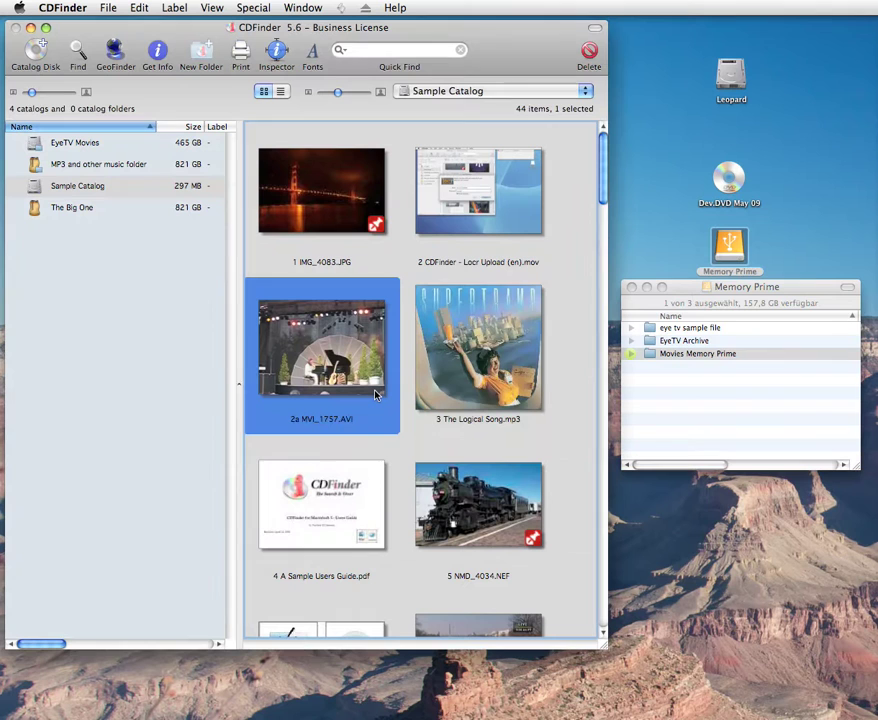
Start an Update Catalog on the MP3 and other music folder catalog, cancel it, then view Sample Catalog's 44 items
click(35, 168)
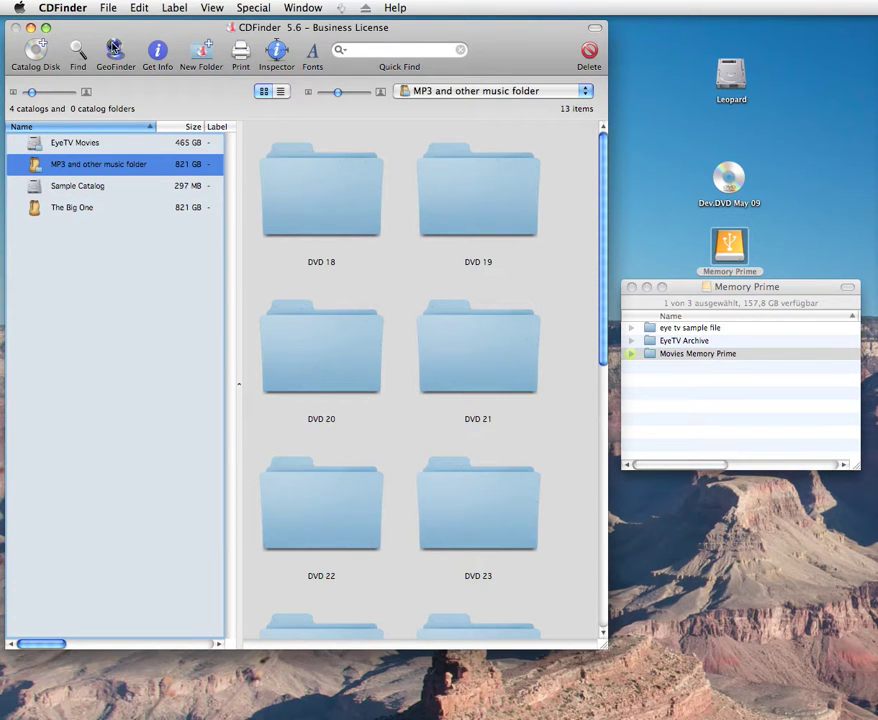
click(108, 8)
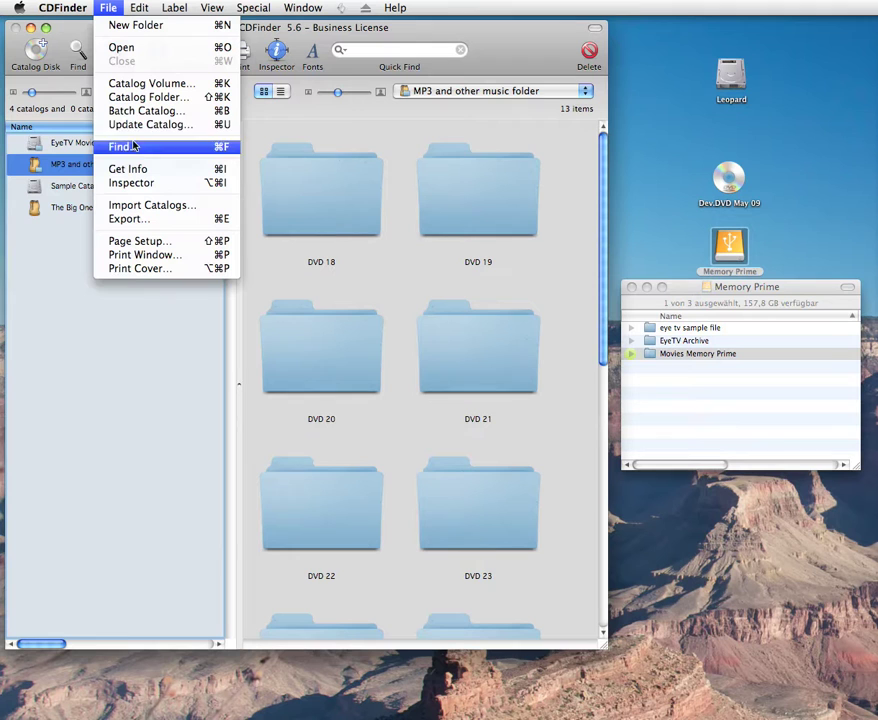
click(187, 125)
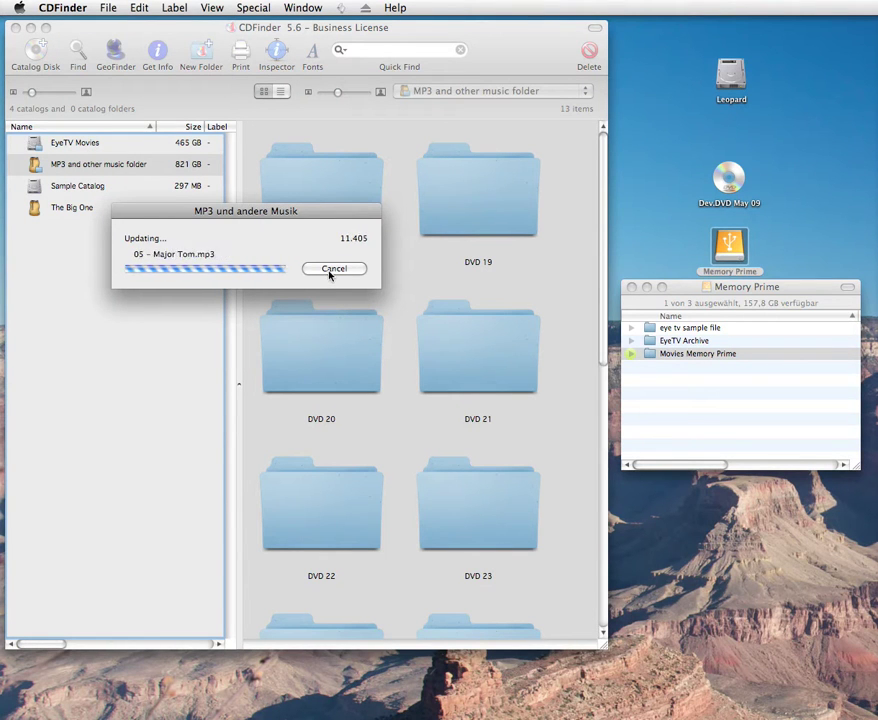
click(330, 270)
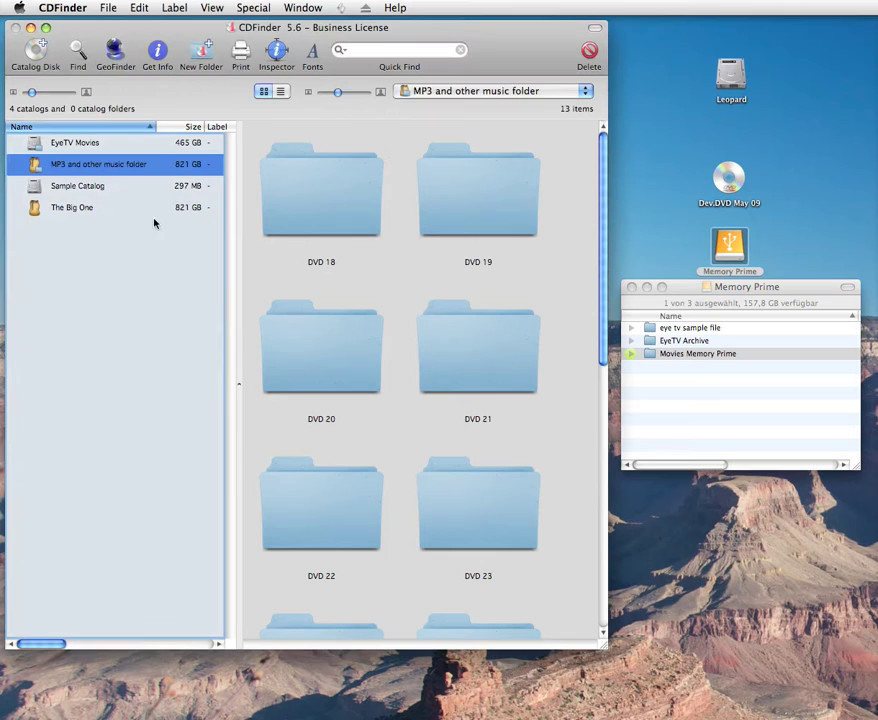
click(78, 185)
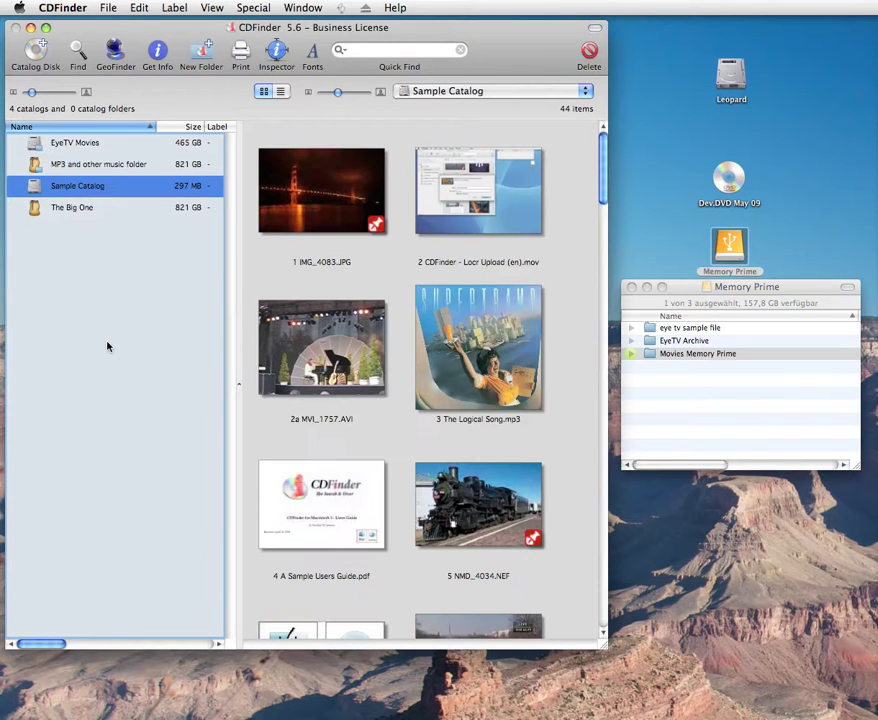